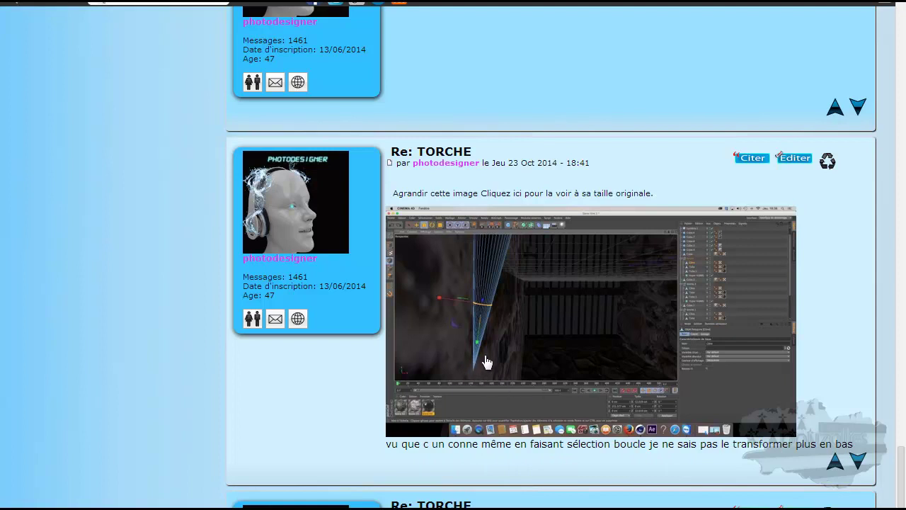
Open the full-size dungeon image from the 19:50 reply in the TORCHE thread and examine the wall torches
scroll(484, 361, down, 5)
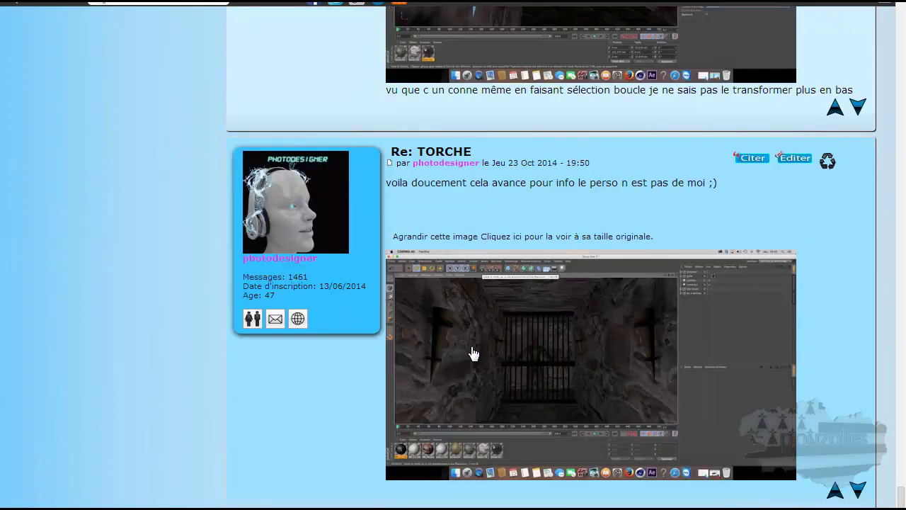
click(543, 238)
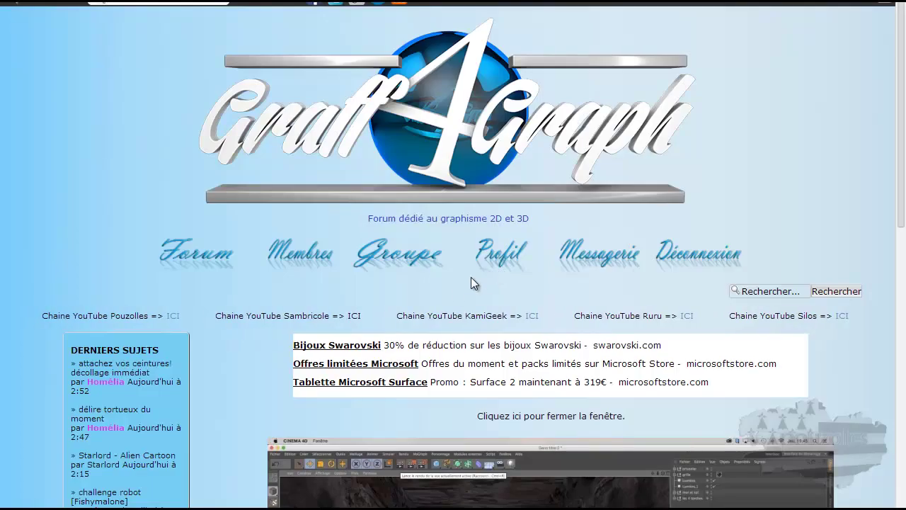
scroll(481, 283, down, 6)
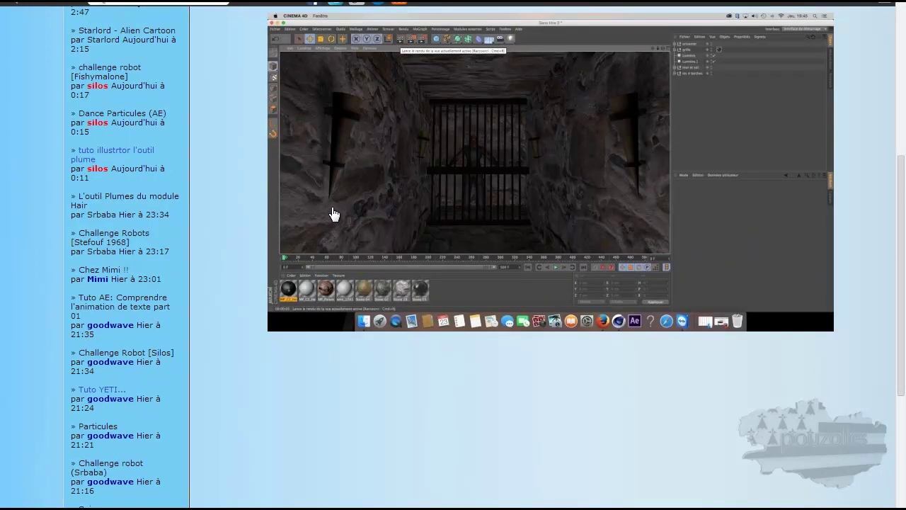
scroll(328, 232, up, 1)
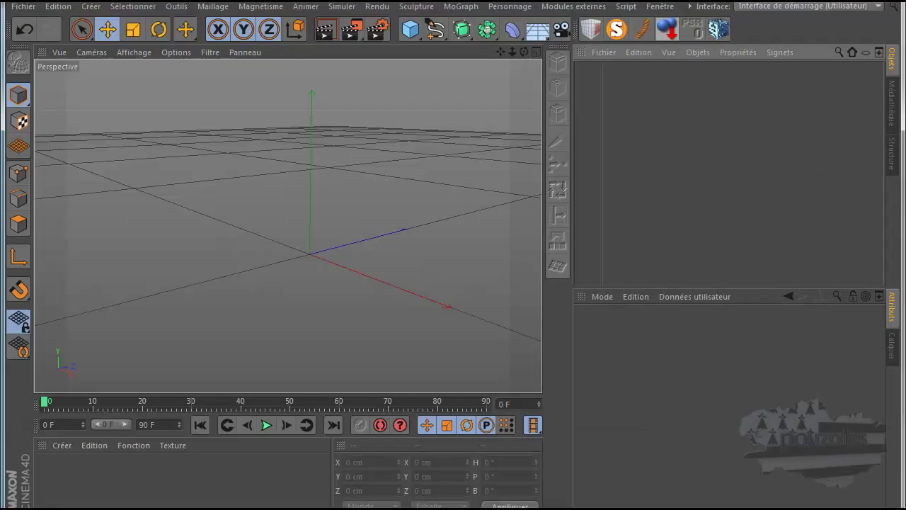
Switch to Cinema 4D, add a cone primitive and set its orientation to -Y
click(409, 29)
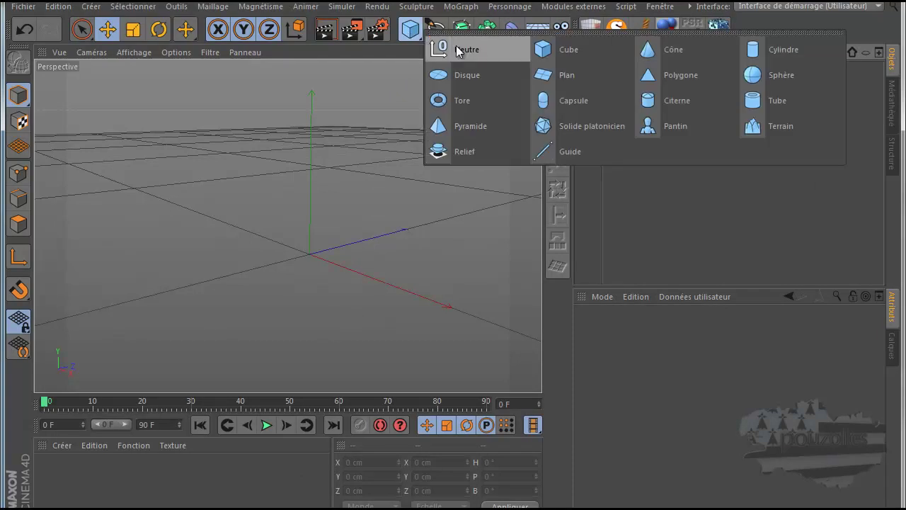
click(674, 51)
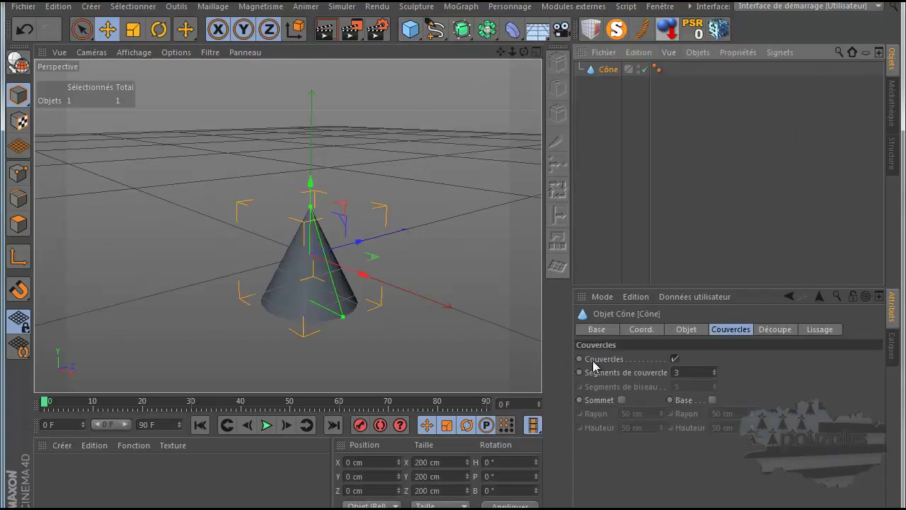
click(690, 331)
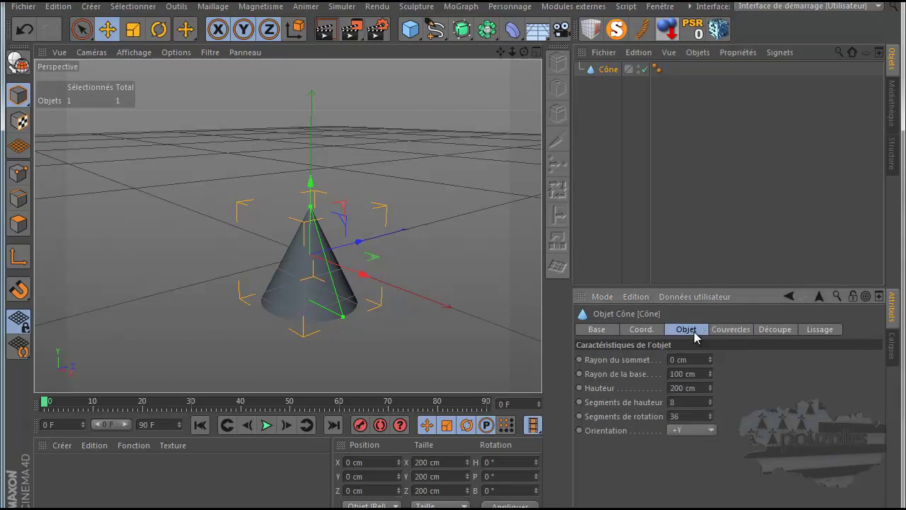
click(705, 431)
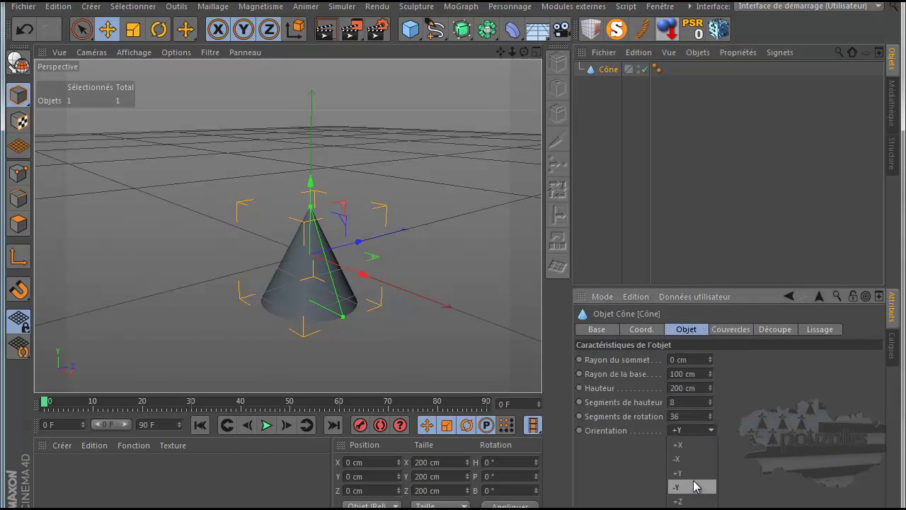
click(692, 487)
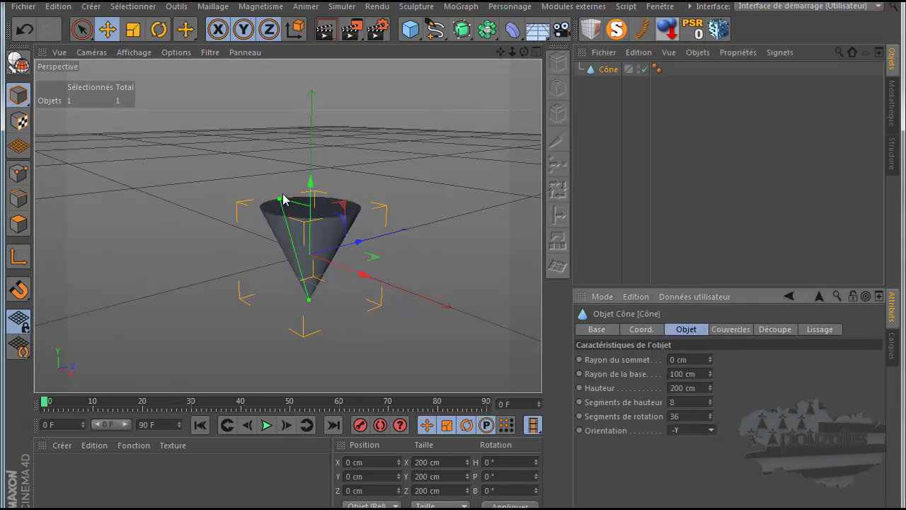
Narrow the cone's base radius to about 31 cm
drag(279, 202, 299, 211)
scroll(311, 334, up, 5)
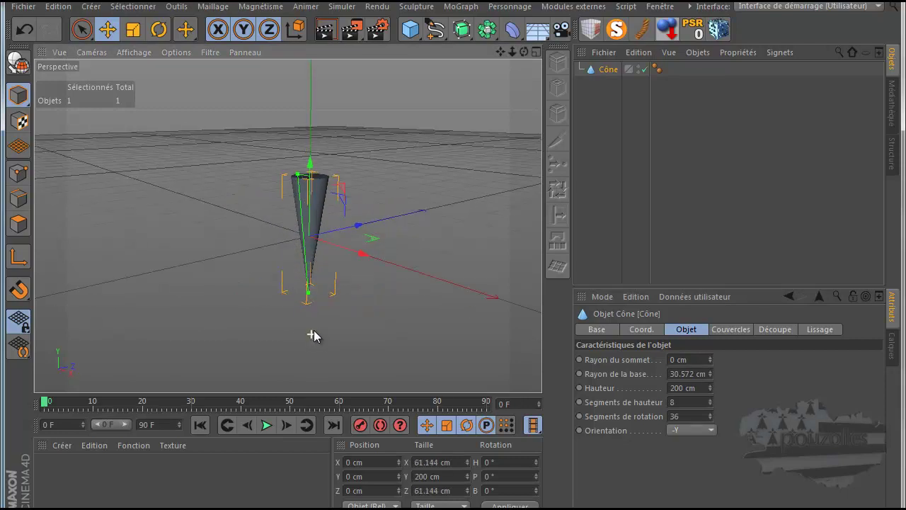
scroll(321, 210, up, 1)
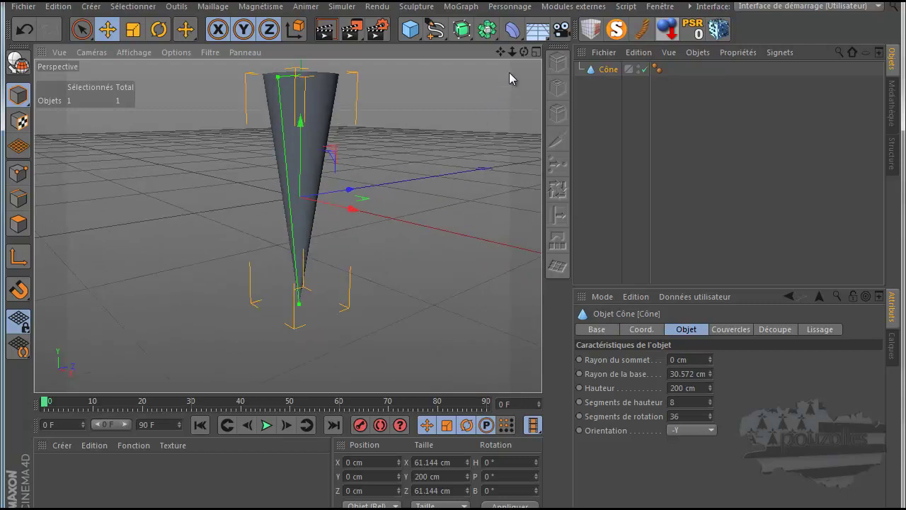
Show the mesh lines on the cone with the Gouraud shading (lines) display mode
click(128, 54)
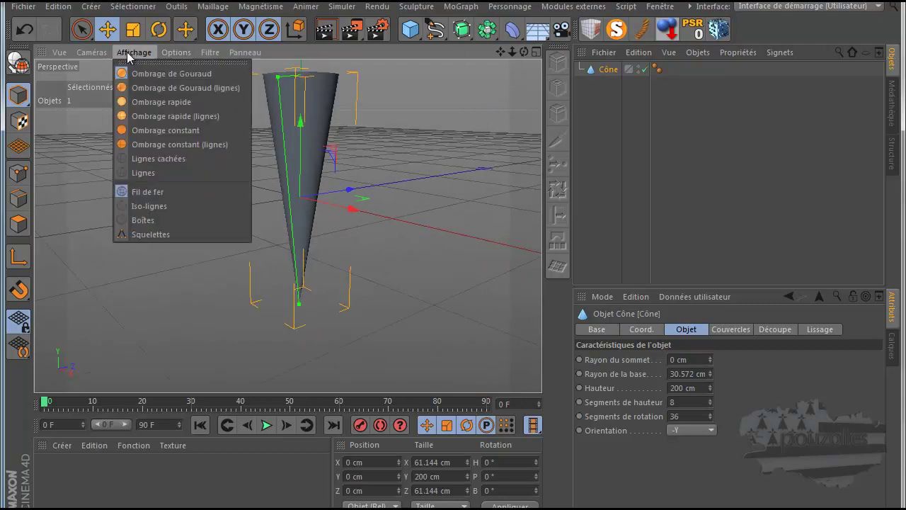
click(134, 88)
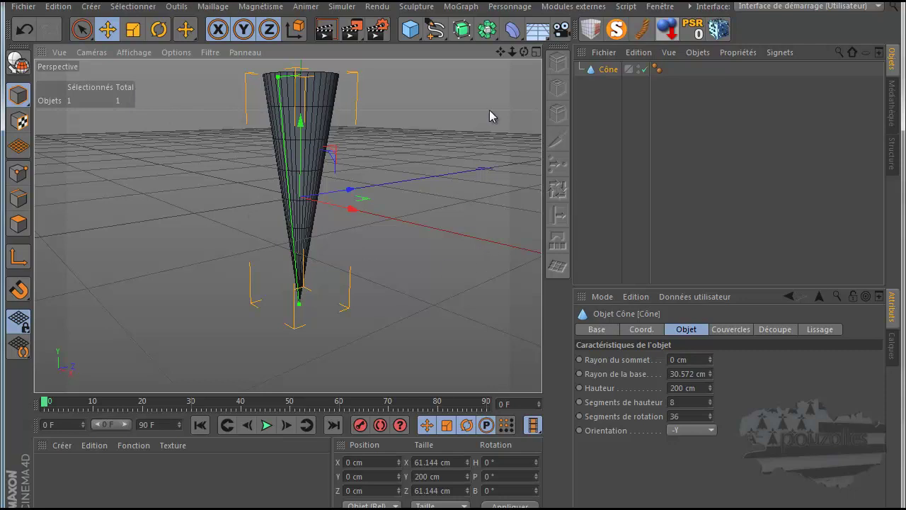
drag(499, 54, 454, 286)
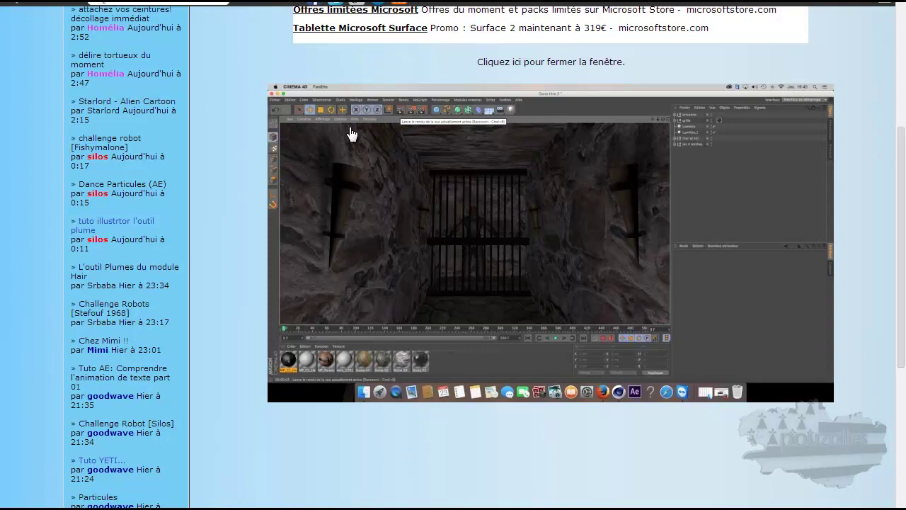
Switch to the forum, close the enlarged image and review the earlier TORCHE post about the cone's loop selection
click(371, 154)
scroll(474, 269, up, 2)
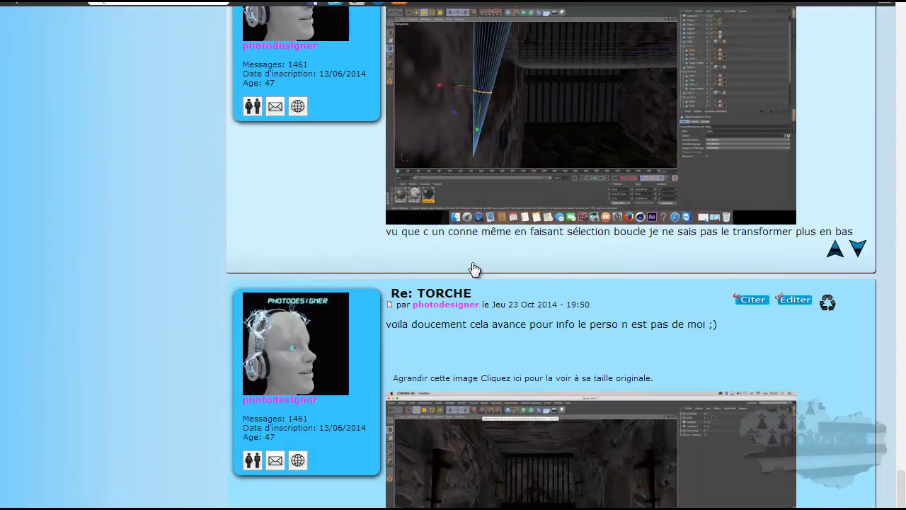
scroll(474, 269, up, 3)
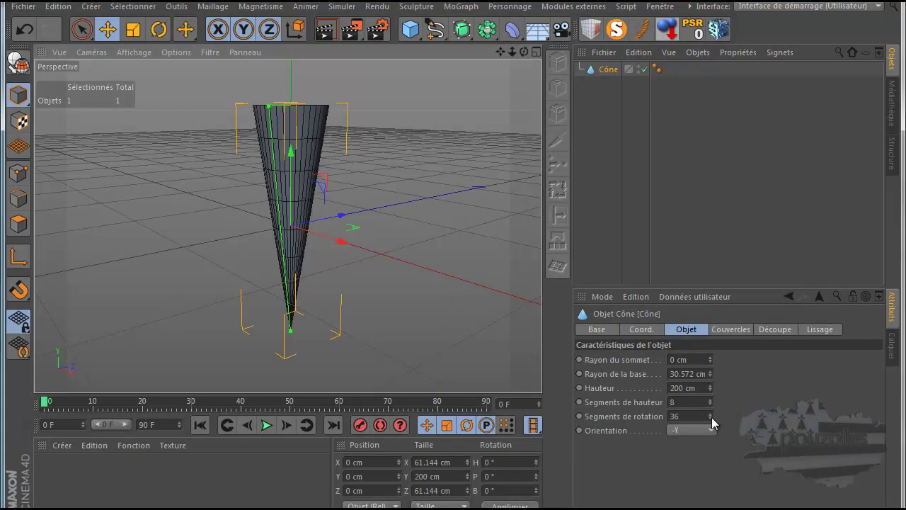
Set the cone's rotation segments to 24 and render the view to check its smoothness
double_click(676, 416)
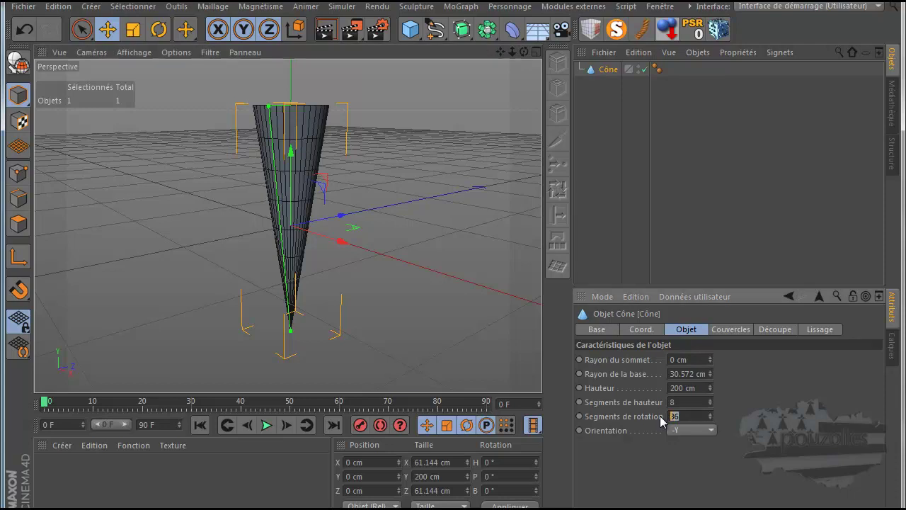
text(24)
key(Return)
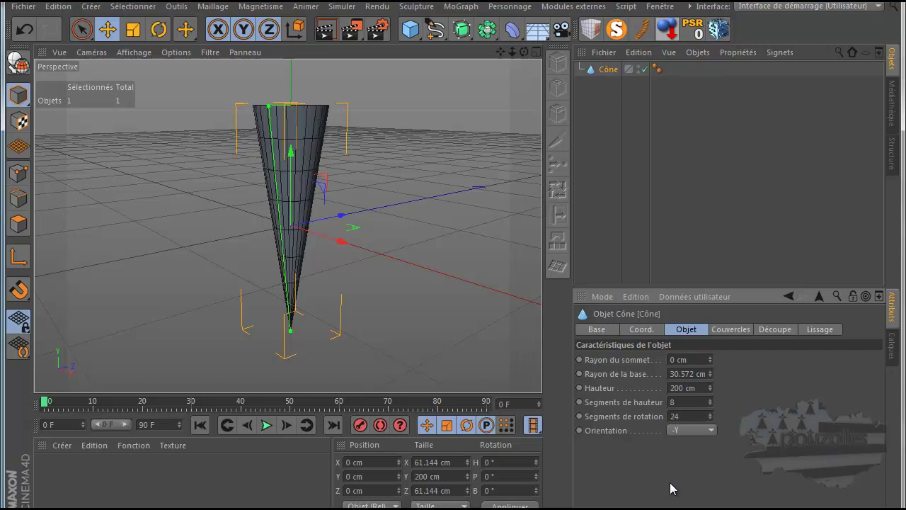
click(323, 28)
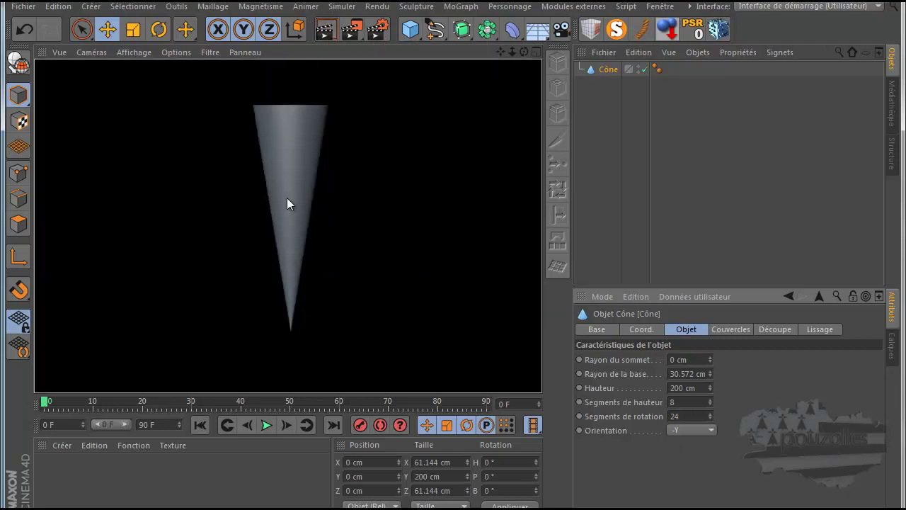
Reduce the cone's rotation segments to 18, render the view to check it, and return to the shaded display
drag(687, 417, 669, 418)
text(18)
key(Return)
click(324, 29)
click(606, 71)
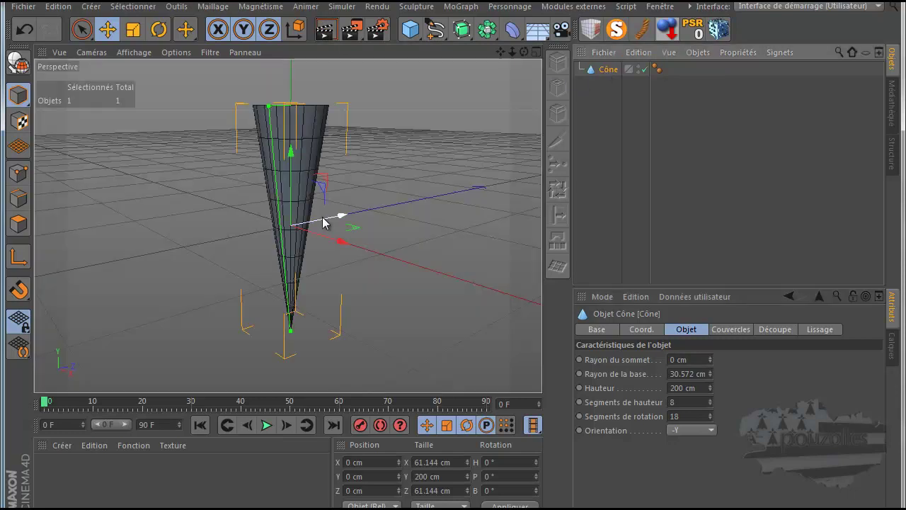
Try widening the cone's base radius to about 84 cm, test-render it, and undo the widening
click(269, 107)
drag(269, 107, 236, 108)
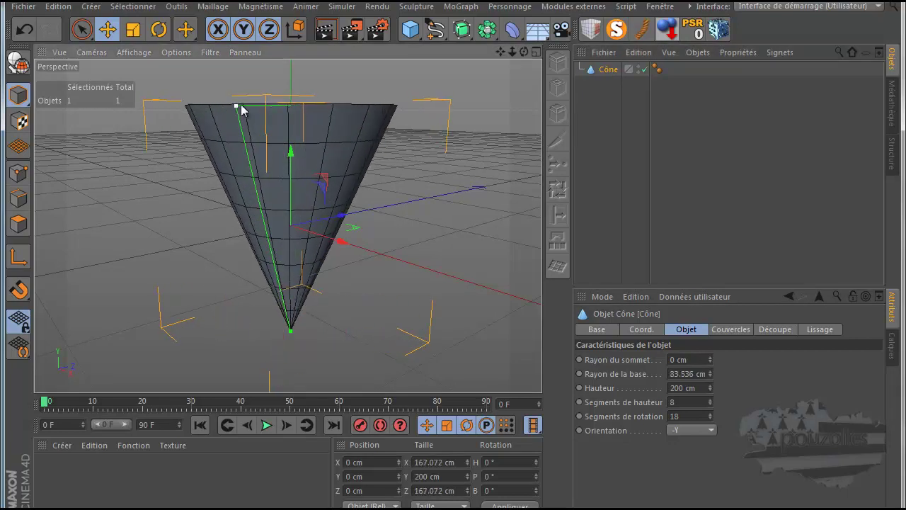
click(326, 30)
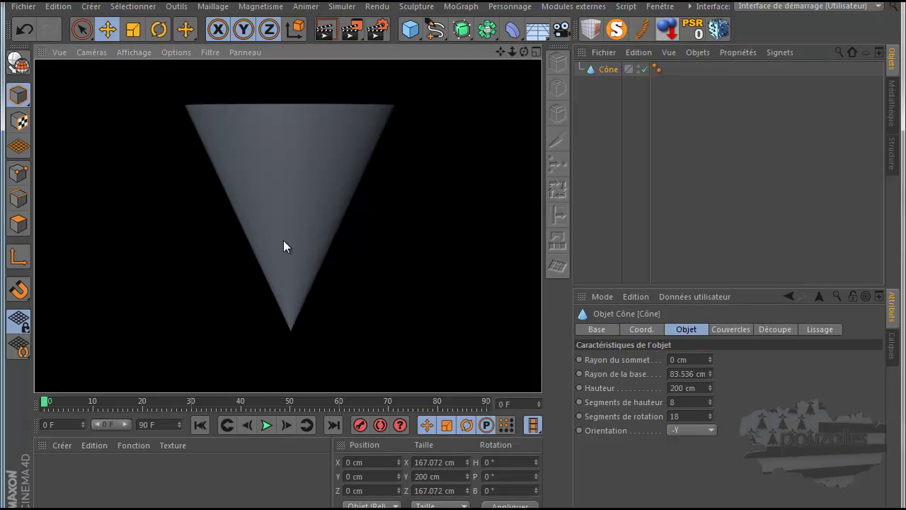
click(26, 30)
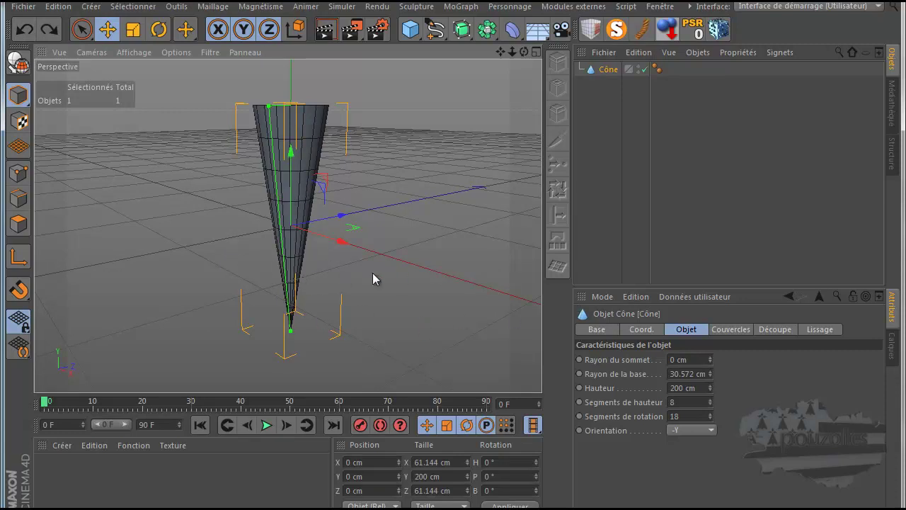
Set the cone's top radius (Rayon du sommet) to 2 cm to flatten its pointed tip
scroll(283, 346, up, 10)
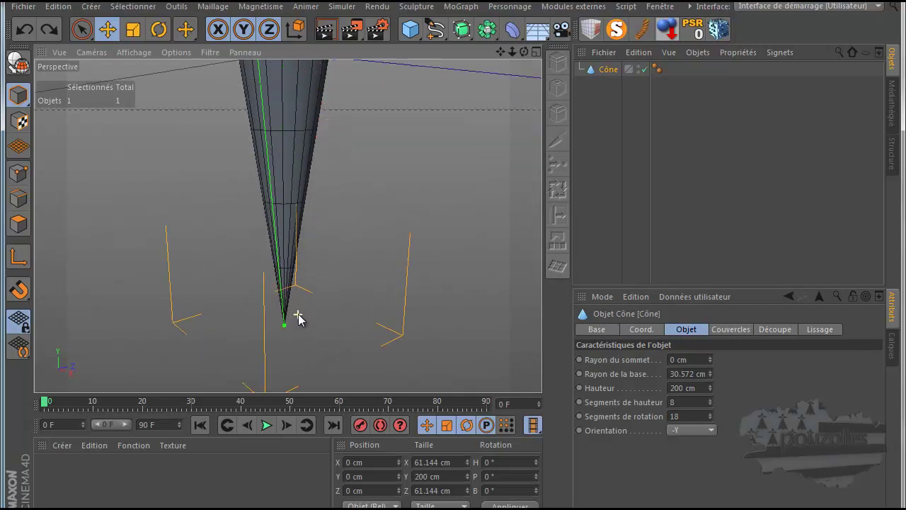
scroll(298, 313, up, 2)
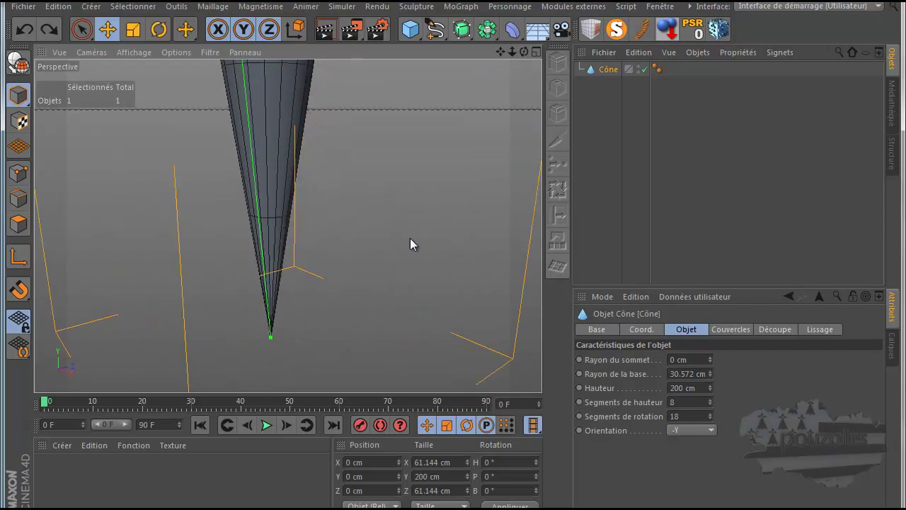
drag(525, 49, 478, 105)
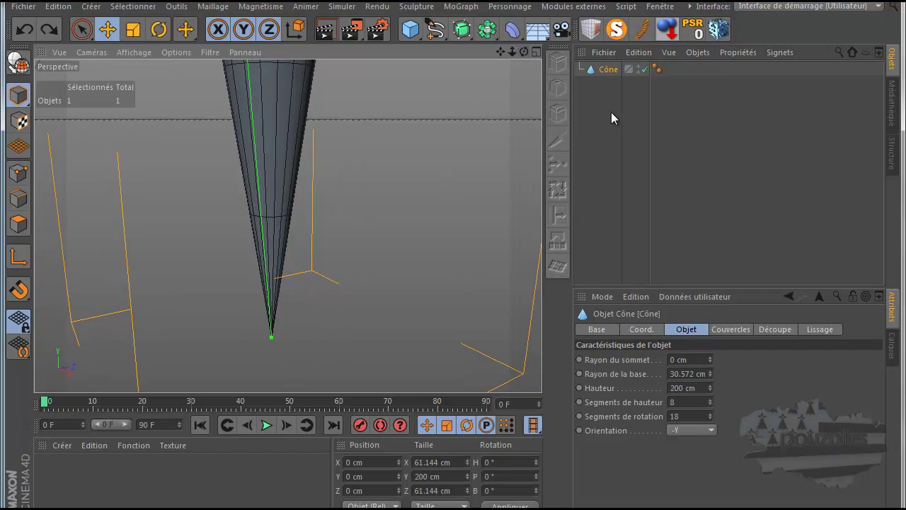
click(607, 71)
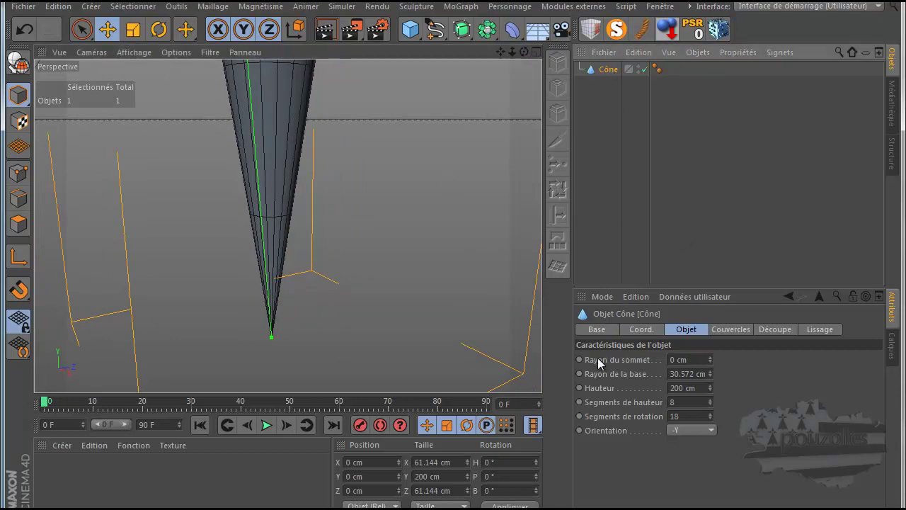
click(710, 357)
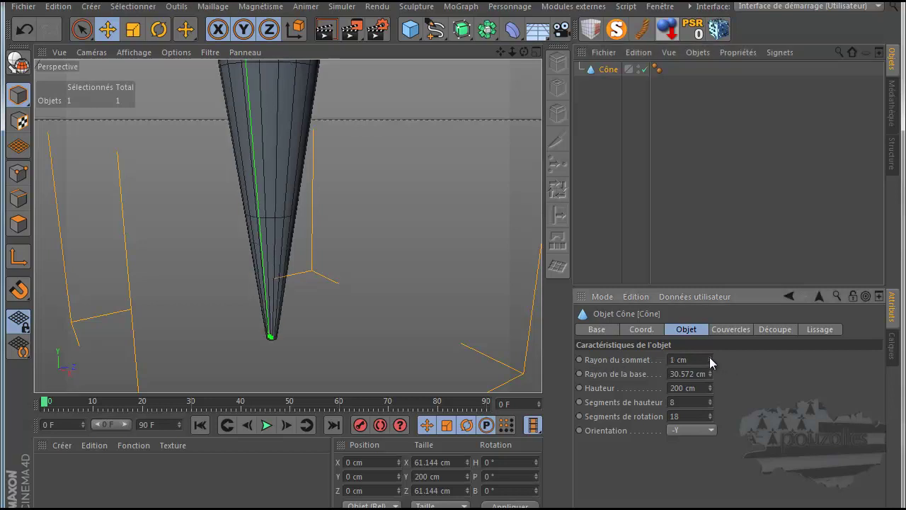
click(710, 357)
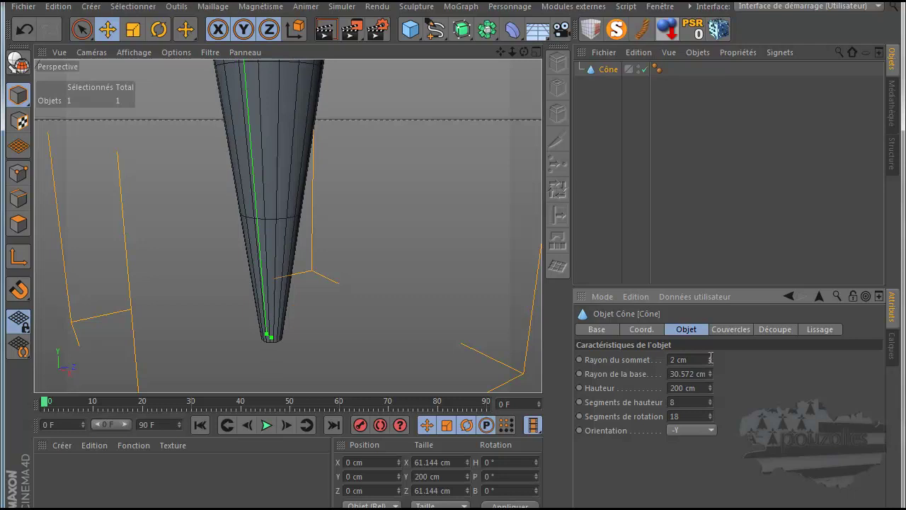
Turn the cone's caps (Couvercles) off and back on to compare the open and closed tip
drag(526, 48, 453, 276)
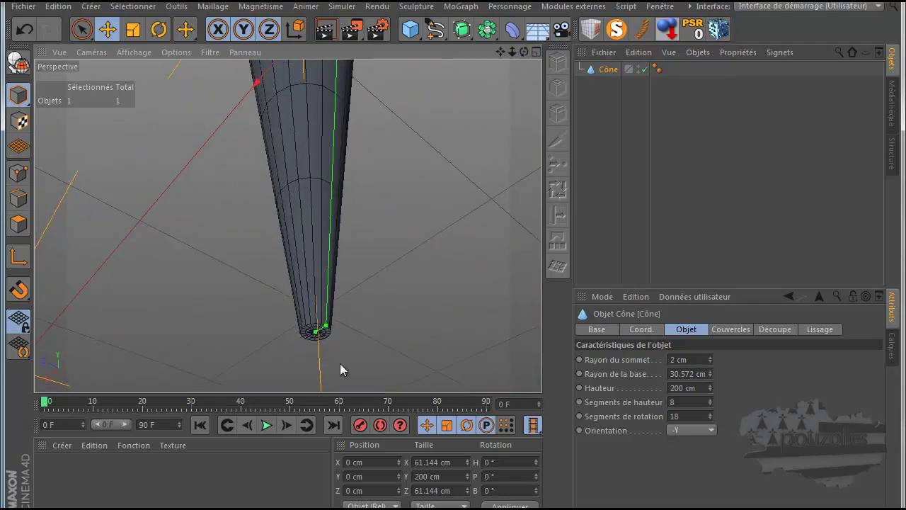
click(731, 329)
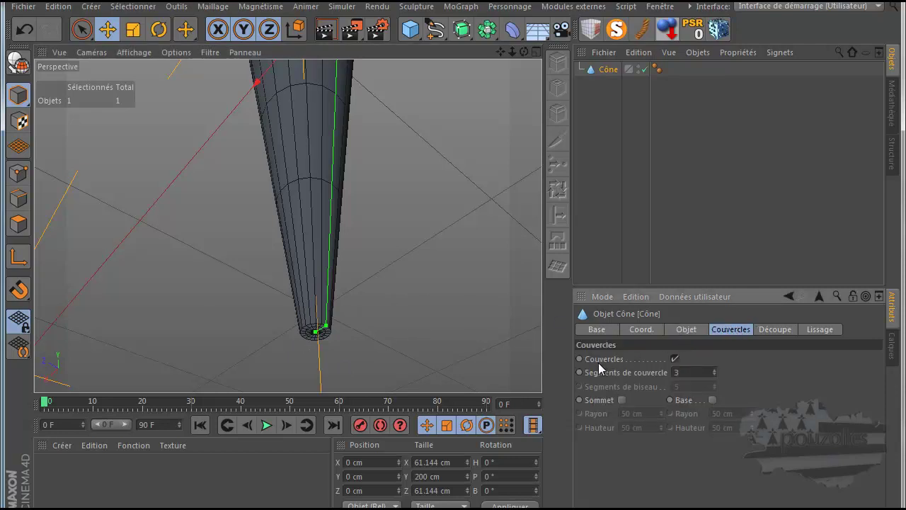
click(673, 360)
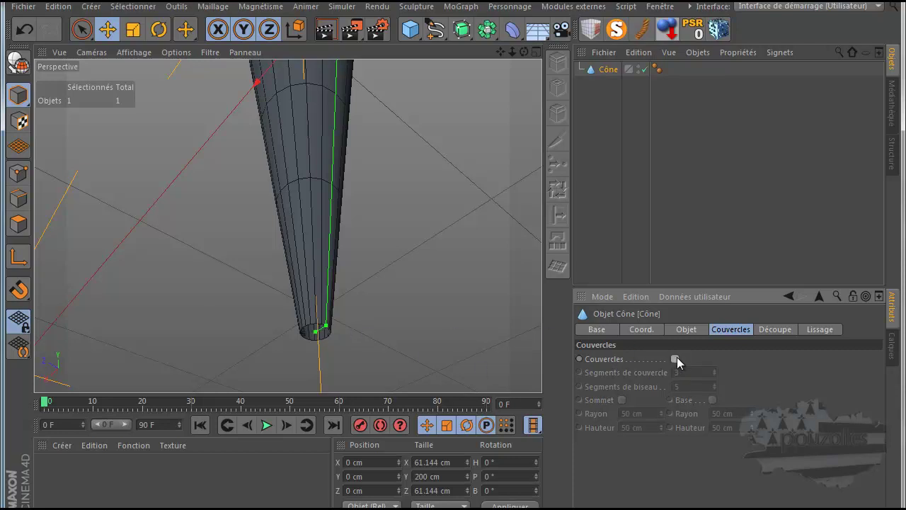
click(674, 359)
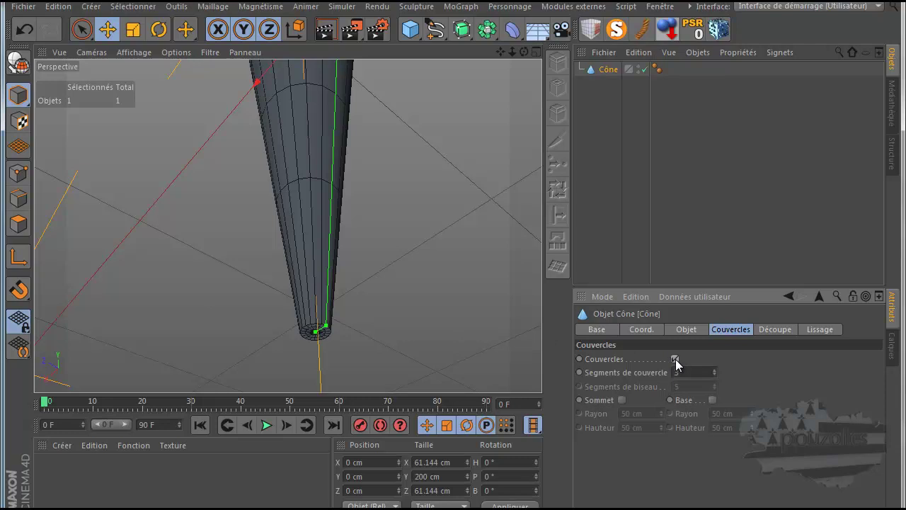
Enable the Sommet cap fillet on the cone and inspect the rounded tip from another angle
click(622, 400)
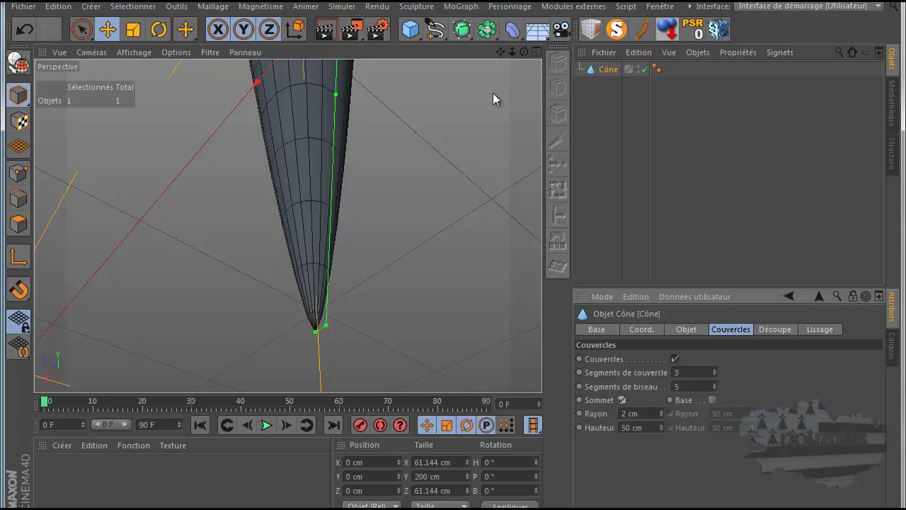
drag(521, 54, 459, 278)
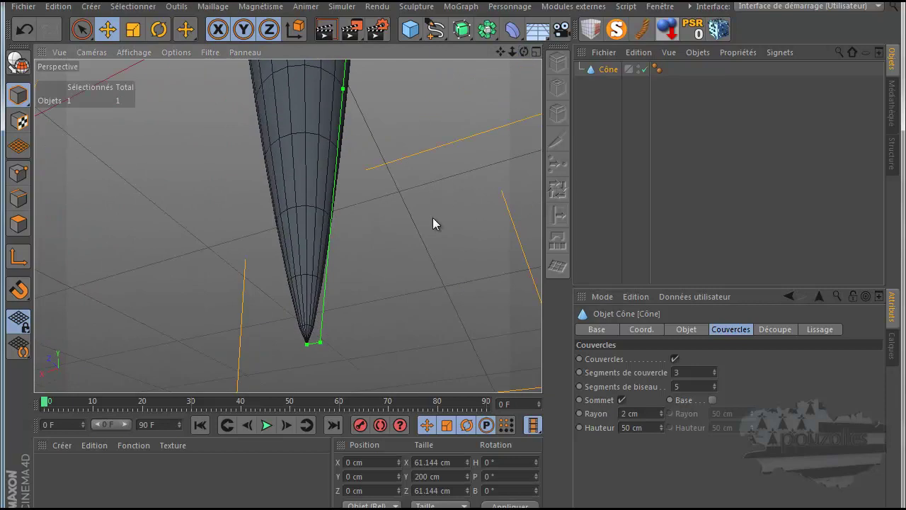
Set the cone's cap segments (Segments de couvercle) to 2 and its fillet segments (Segments de biseau) to 3
click(715, 373)
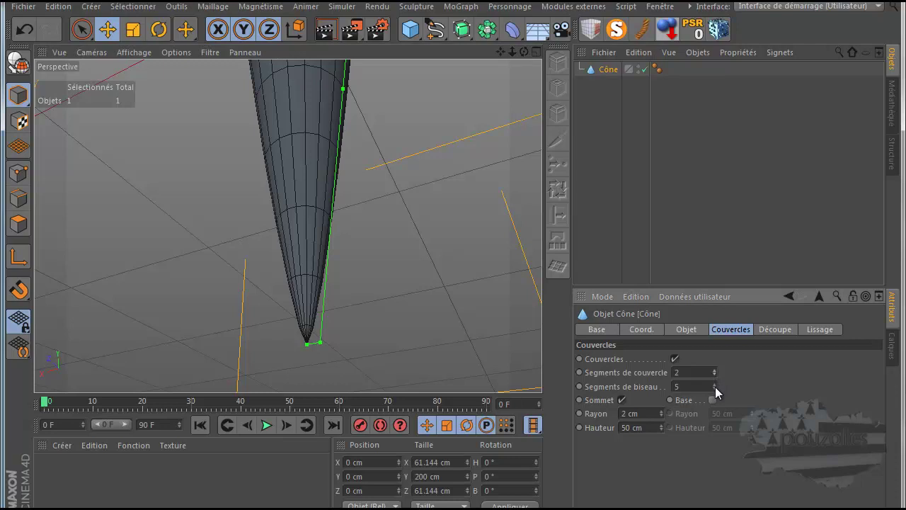
click(713, 392)
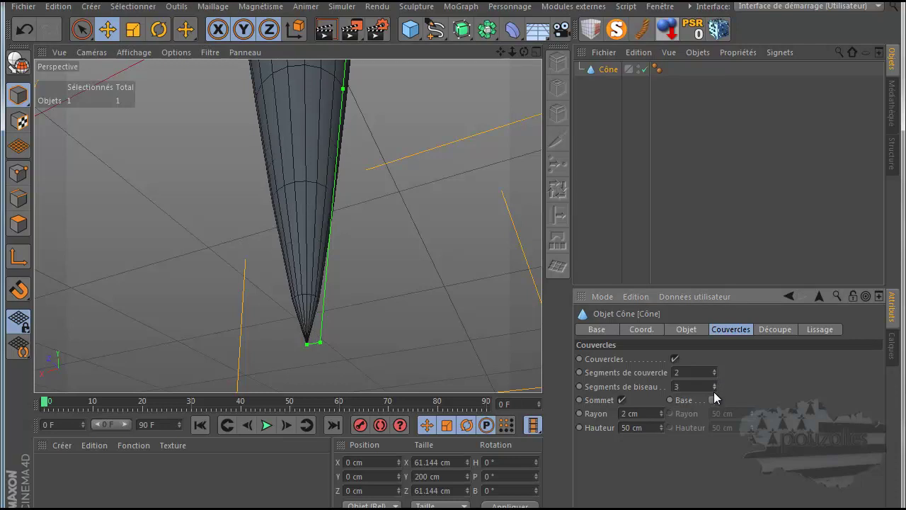
click(714, 382)
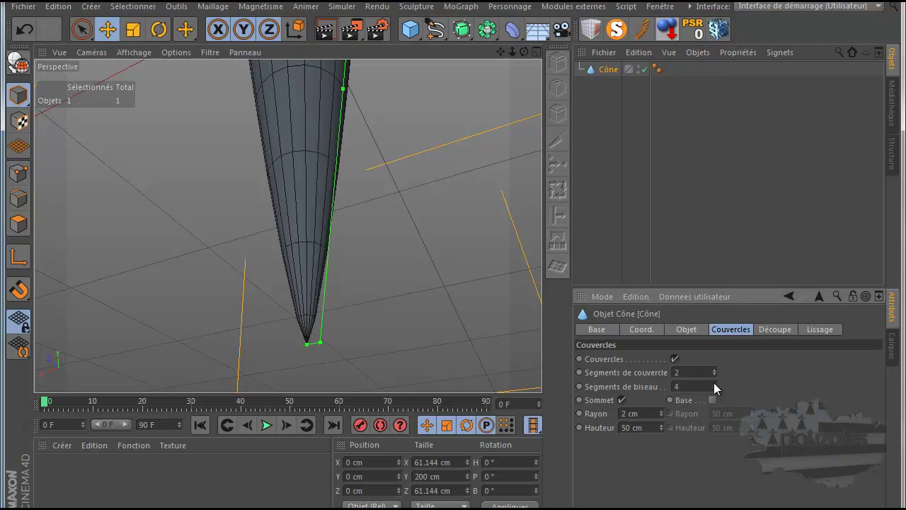
click(714, 387)
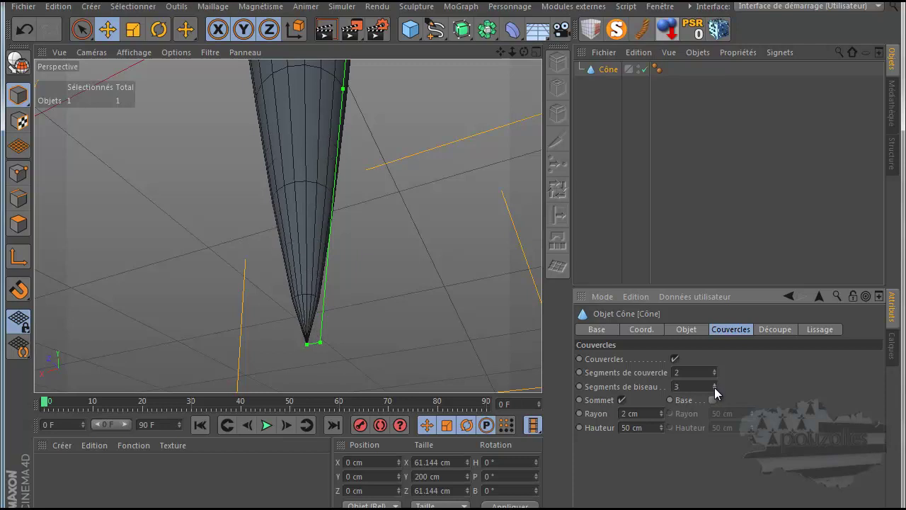
Try a Sommet fillet height (Hauteur) of 7 cm with a 2 cm radius and inspect the tip from a lower angle
click(662, 413)
click(661, 411)
click(662, 410)
drag(660, 430, 660, 430)
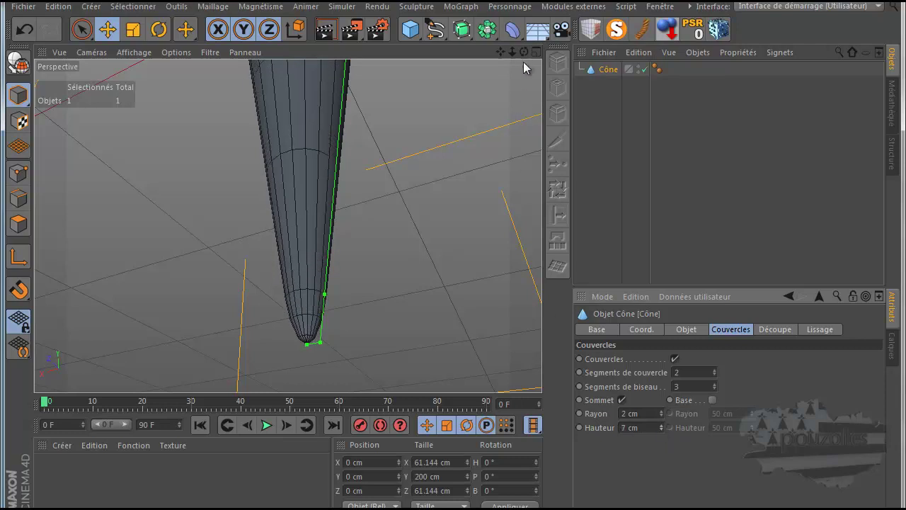
drag(524, 52, 455, 281)
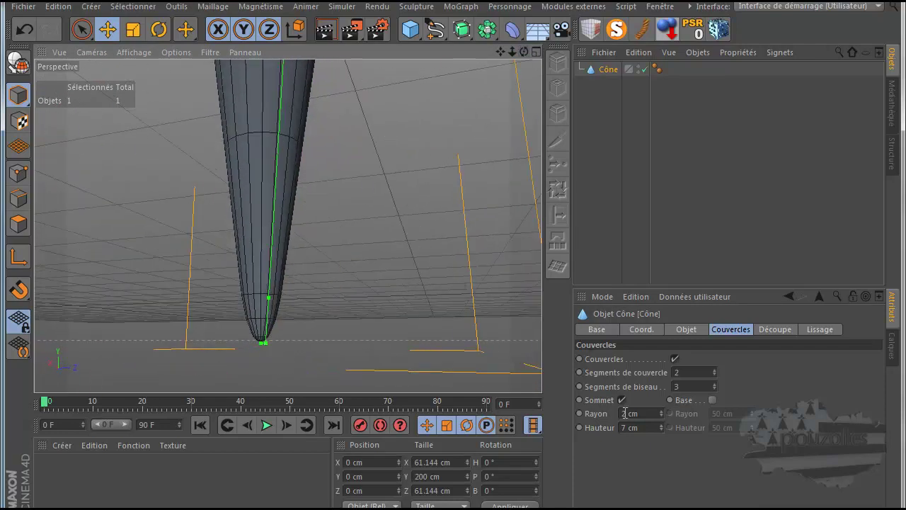
Reduce the Sommet fillet height to 2 cm for a tighter rounding of the tip
click(660, 416)
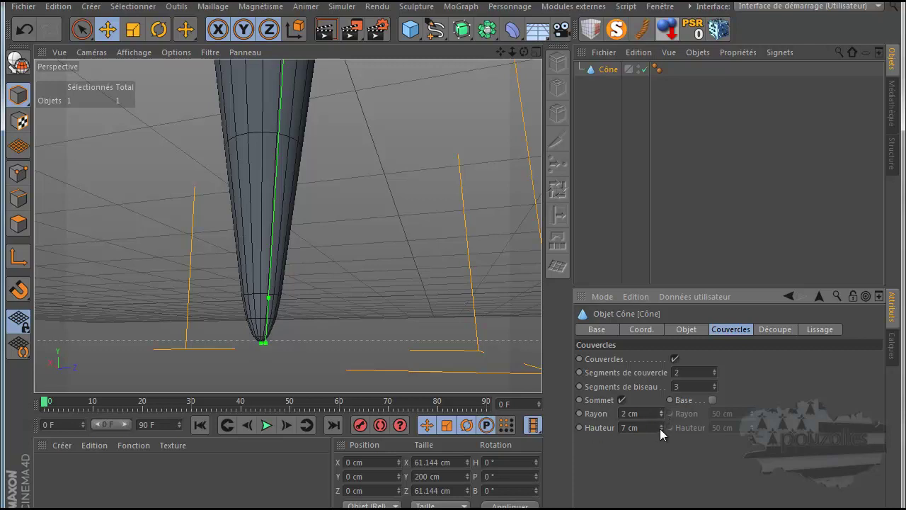
click(661, 424)
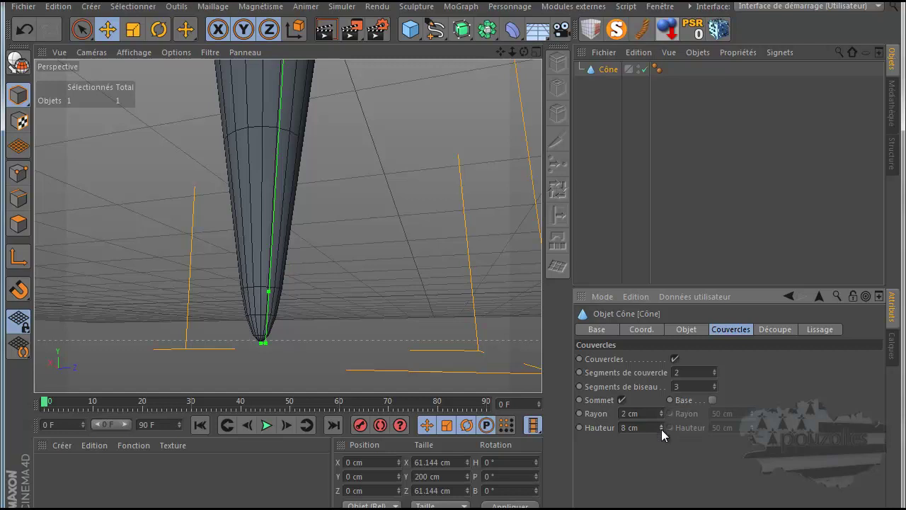
click(661, 429)
click(661, 430)
click(661, 430)
click(661, 429)
click(661, 430)
click(661, 430)
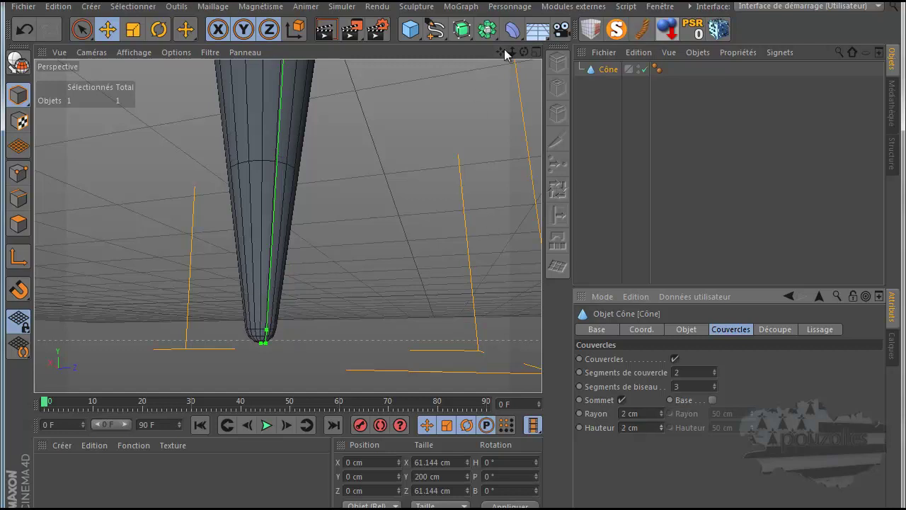
Adjust the Sommet fillet height directly on the cone's tip in the viewport to about 2.95 cm
drag(524, 52, 437, 201)
mouse_move(501, 49)
mouse_down()
mouse_move(449, 290)
mouse_move(515, 50)
mouse_up()
mouse_move(453, 278)
mouse_down()
mouse_move(441, 281)
mouse_move(455, 277)
mouse_up()
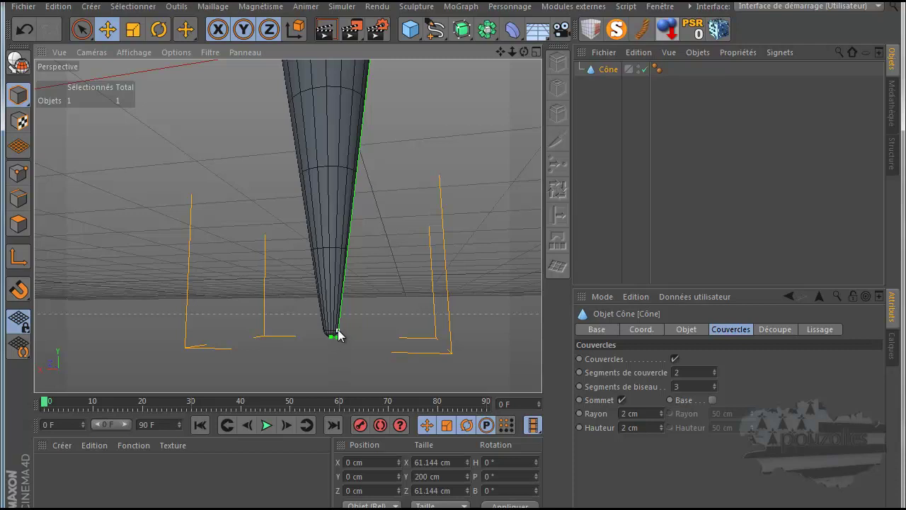
mouse_move(337, 334)
mouse_down()
mouse_move(339, 312)
mouse_move(338, 331)
mouse_up()
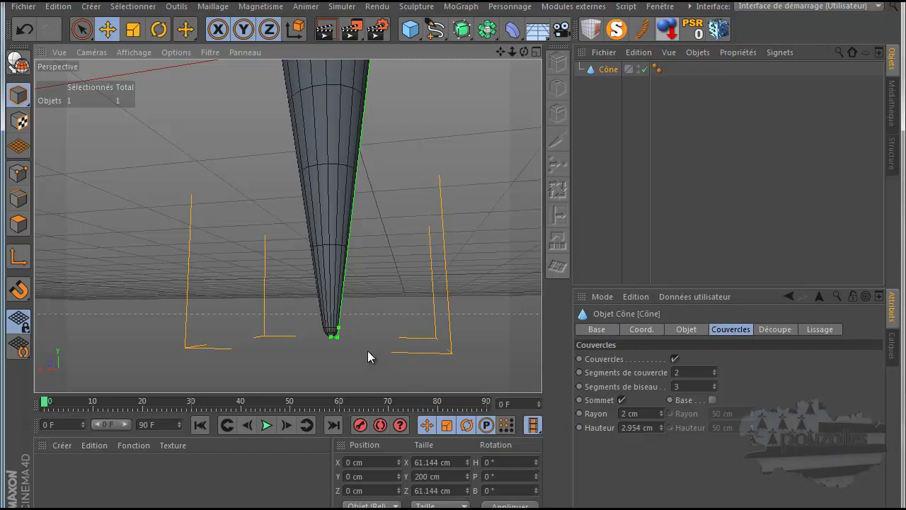
mouse_move(330, 335)
mouse_down()
mouse_move(342, 339)
mouse_move(328, 339)
mouse_up()
Enable the Base cap fillet at the cone's wide end and set its radius (Rayon) to 2 cm
drag(498, 53, 452, 279)
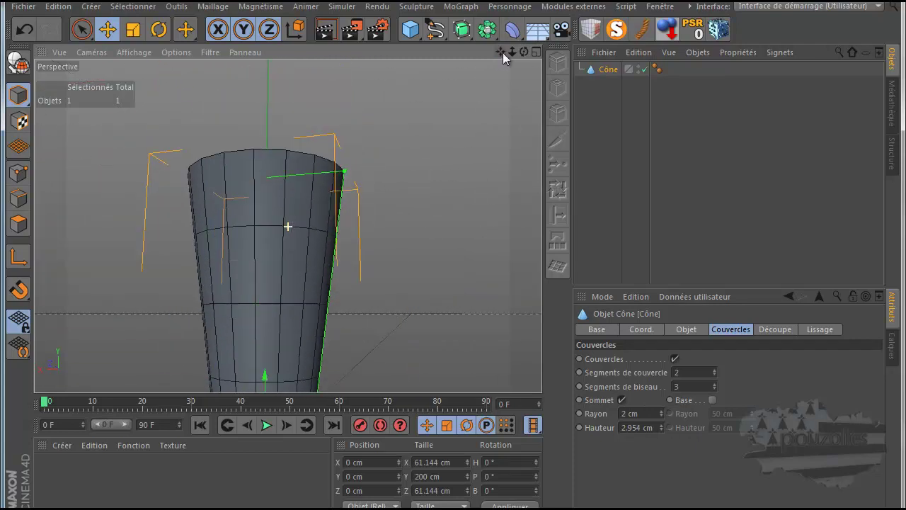
drag(524, 52, 456, 282)
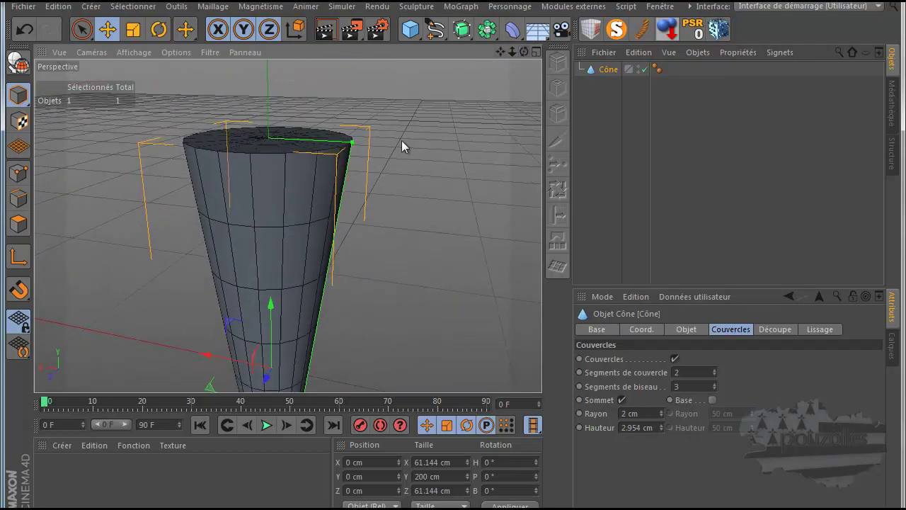
click(712, 400)
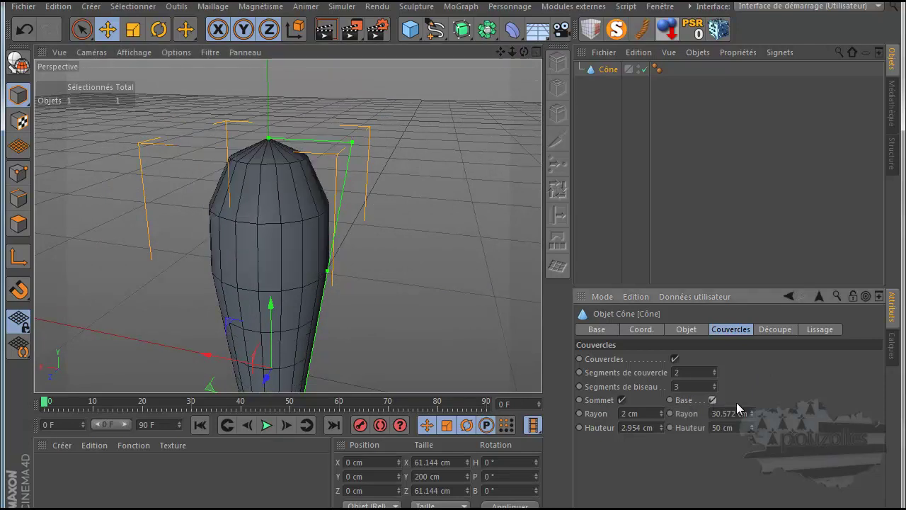
drag(752, 417, 752, 422)
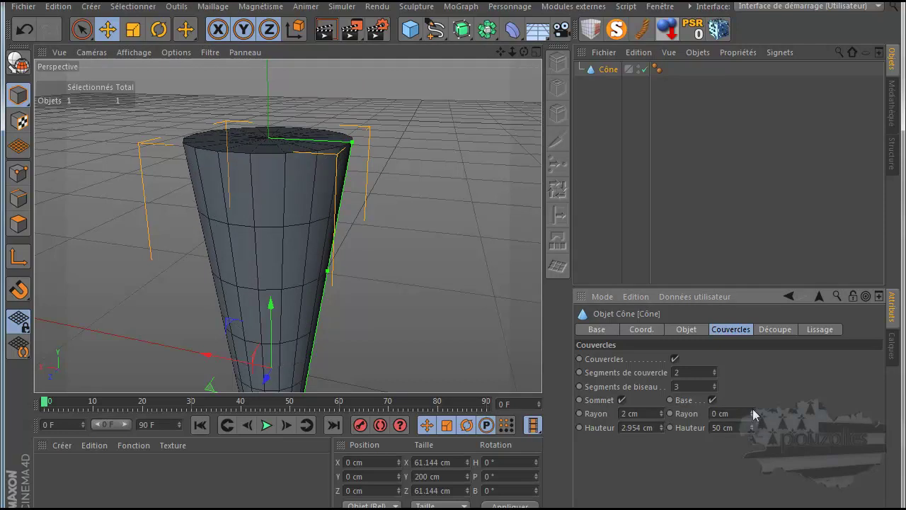
click(752, 411)
click(752, 412)
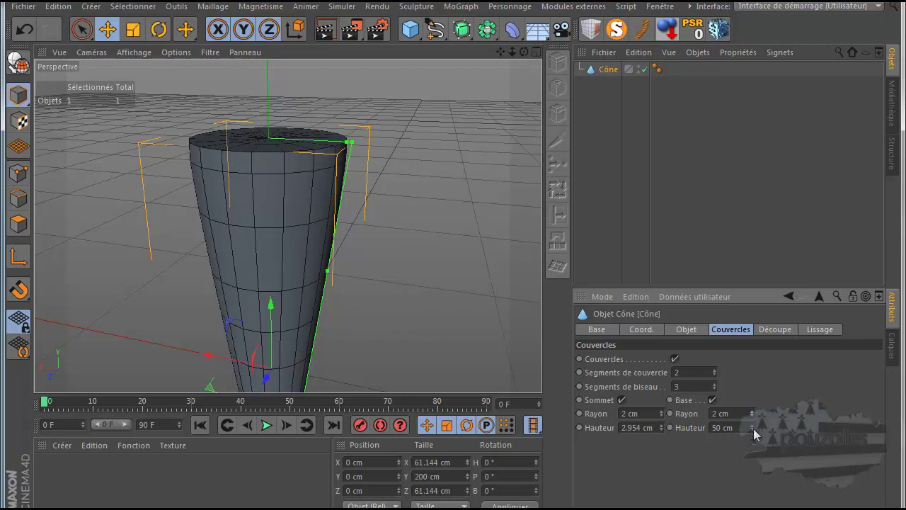
Set the Base fillet height (Hauteur) to 15 cm
click(753, 430)
click(753, 431)
click(753, 430)
click(753, 430)
drag(753, 430, 753, 430)
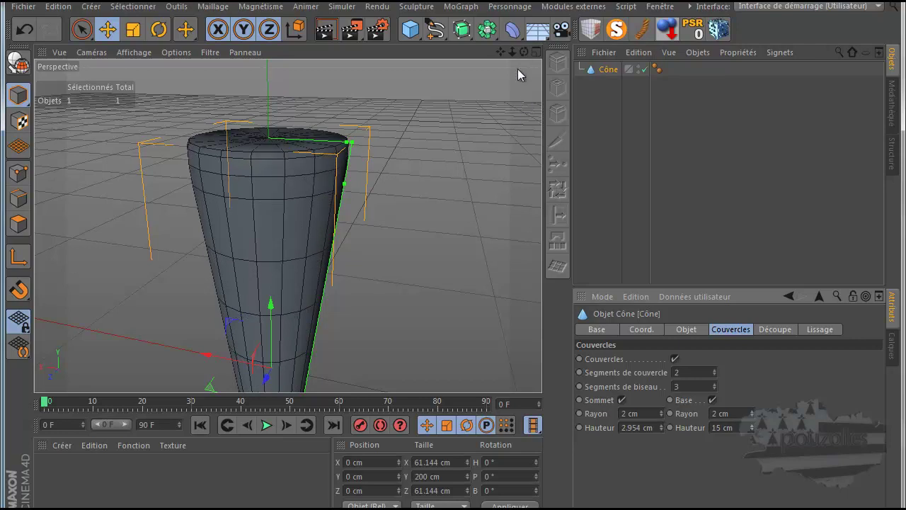
Frame the whole cone and render the view to check the rounding at both ends
drag(523, 51, 453, 276)
scroll(475, 158, down, 5)
scroll(472, 169, down, 1)
drag(501, 51, 452, 277)
drag(522, 52, 452, 277)
click(335, 30)
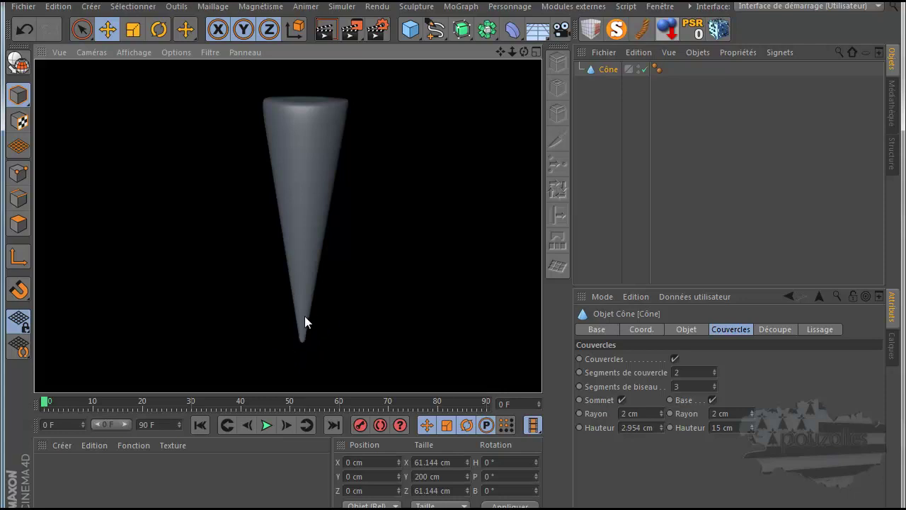
Convert the cone to an editable polygon object and delete the cap polygons closing its wide upper end
click(15, 62)
drag(454, 280, 453, 286)
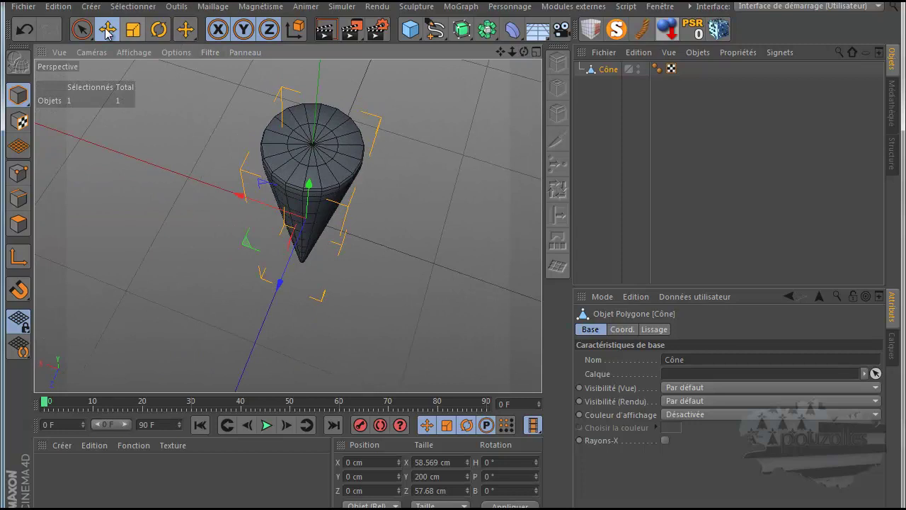
click(81, 29)
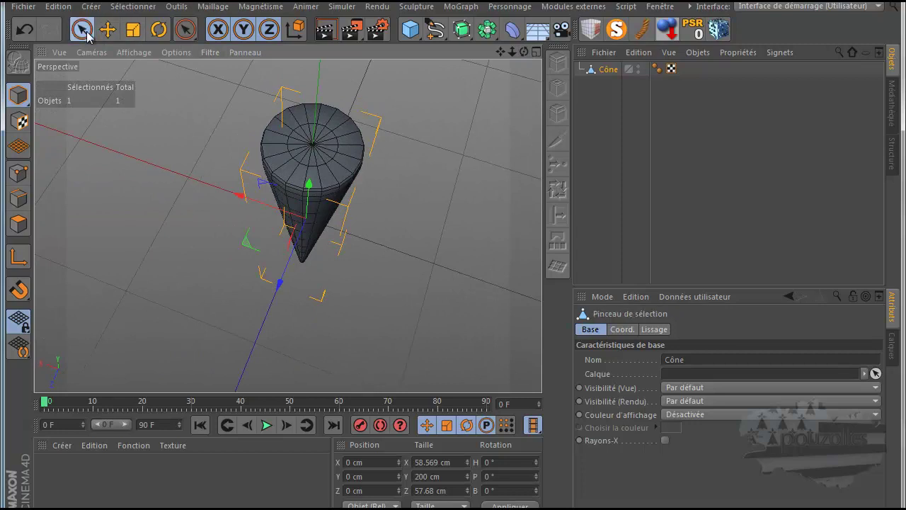
click(19, 224)
mouse_move(297, 135)
mouse_down()
mouse_move(321, 164)
mouse_move(338, 141)
mouse_move(309, 134)
mouse_move(293, 142)
mouse_move(331, 162)
mouse_up()
key(Delete)
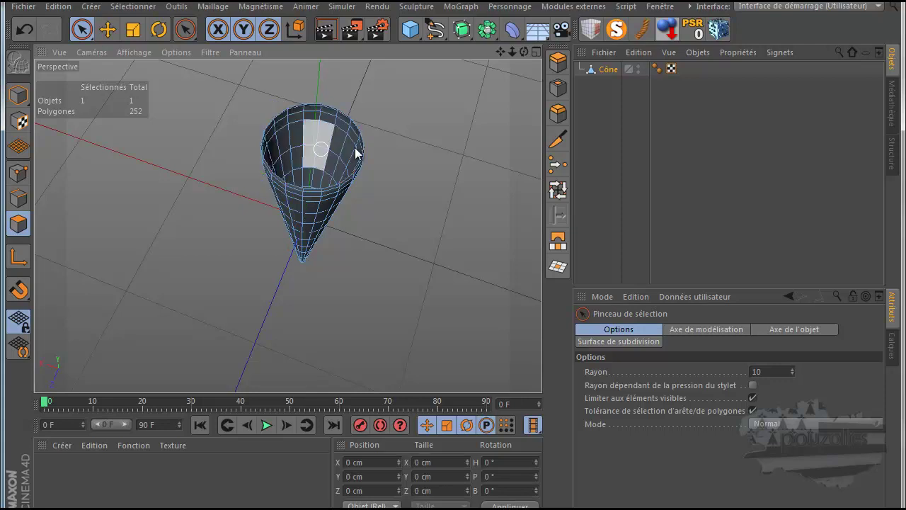
Select the polygons at the cone's narrow tip with the selection brush and check the selection from another angle
drag(523, 47, 452, 276)
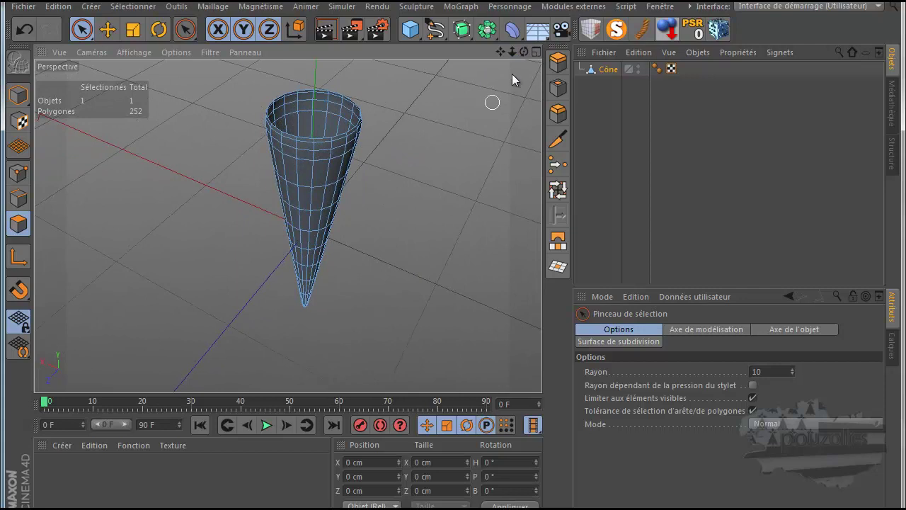
drag(524, 51, 456, 272)
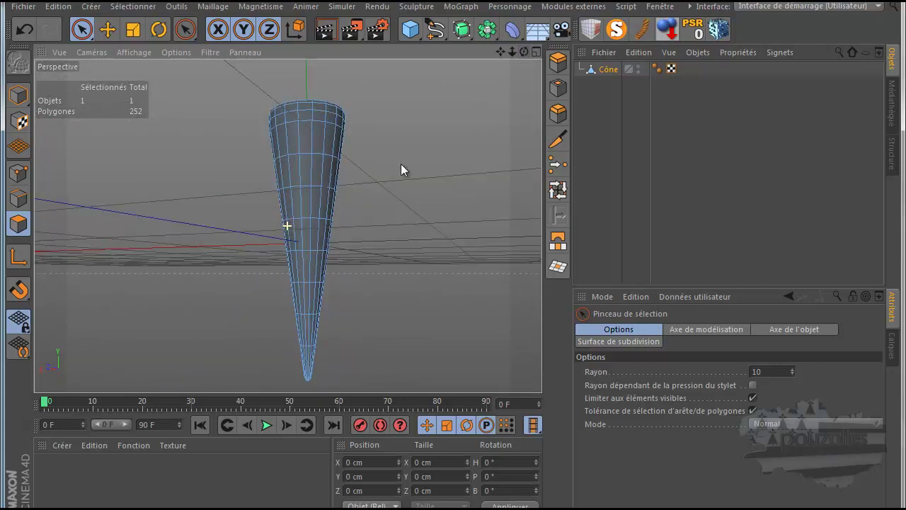
drag(318, 380, 298, 381)
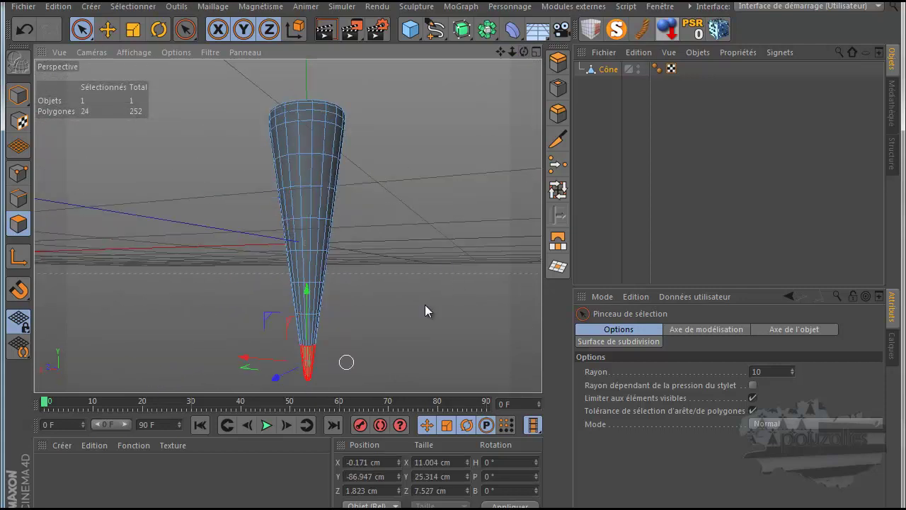
drag(524, 50, 453, 275)
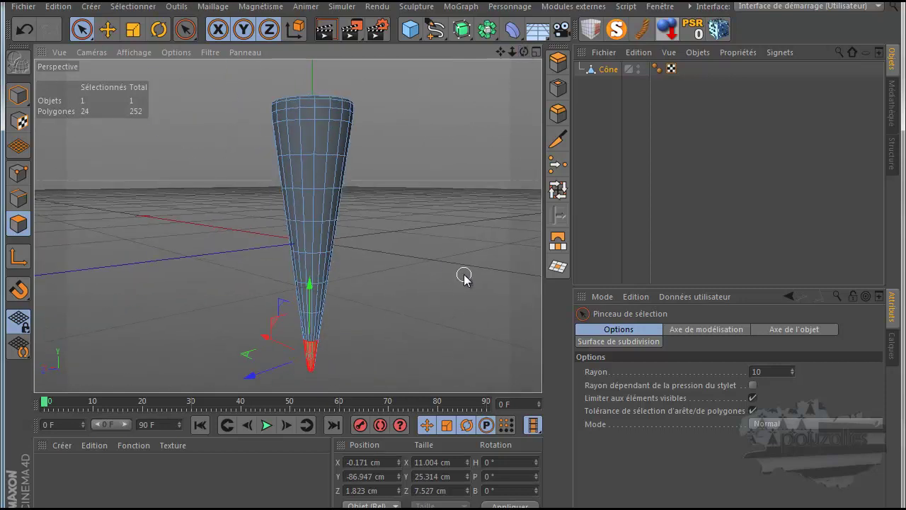